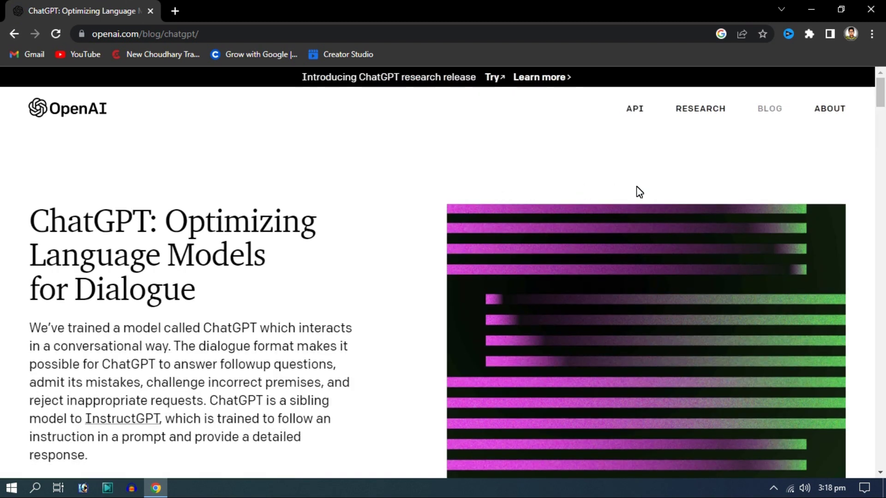
Step: Skim the ChatGPT blog post, then open chat.openai.com in a new tab via TRY CHATGPT
left_click_drag(881, 91, 881, 144)
left_click(290, 218)
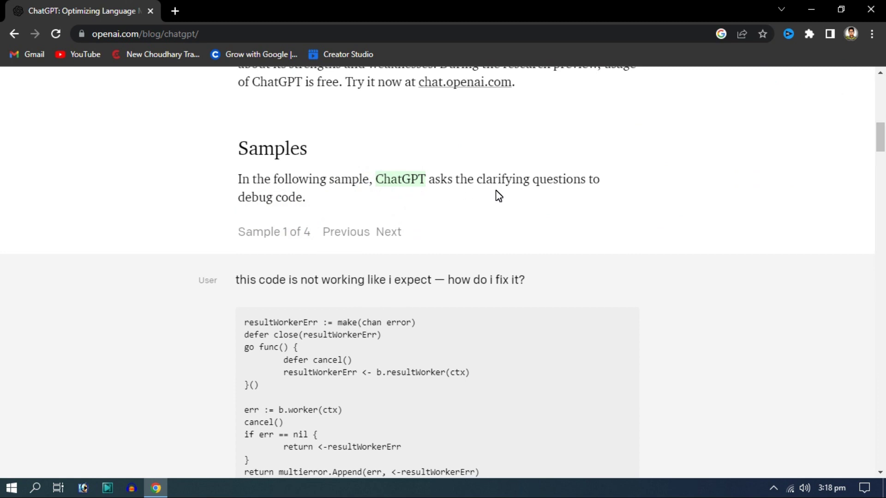
left_click_drag(882, 138, 882, 96)
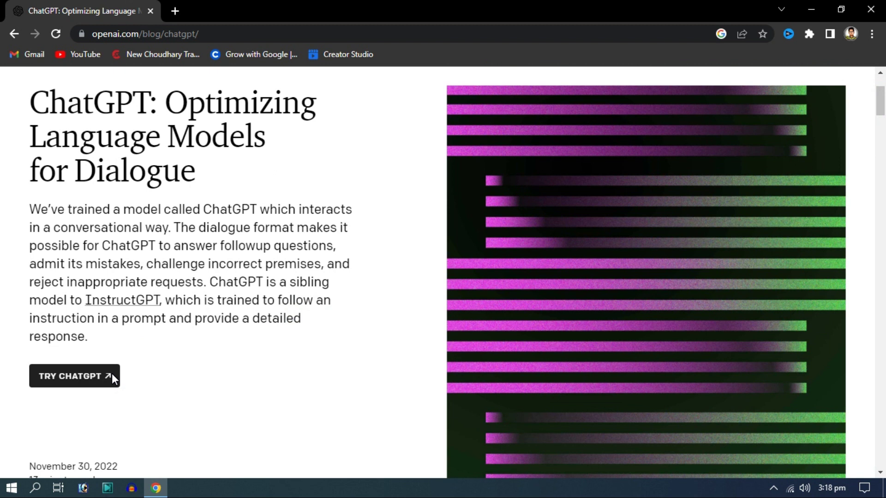
left_click(111, 373)
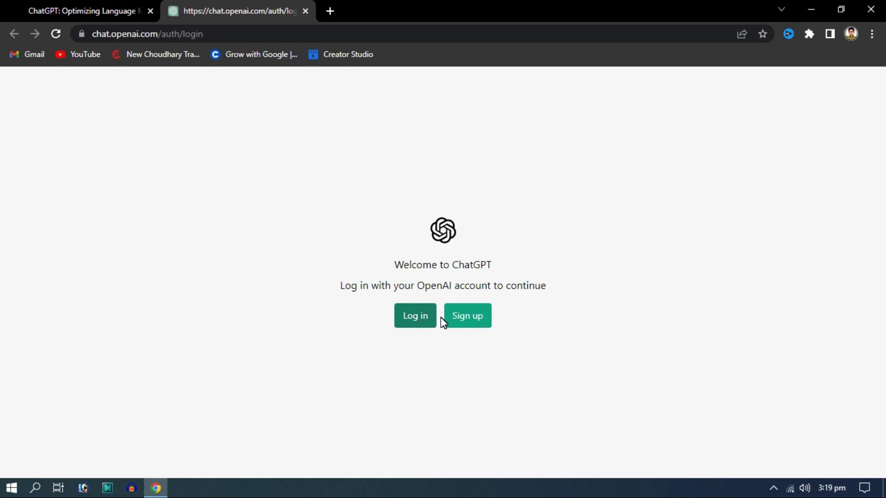
Step: Start a new ChatGPT sign-up and choose Continue with Google
left_click(460, 317)
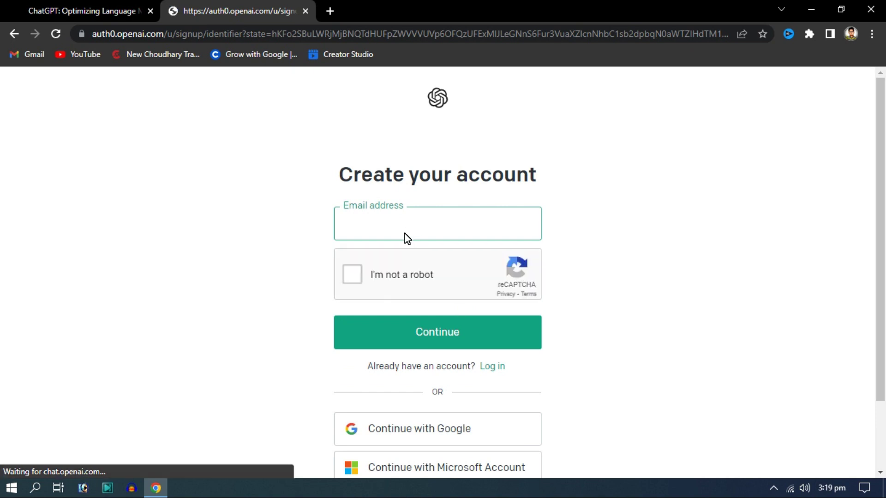
left_click_drag(879, 197, 875, 300)
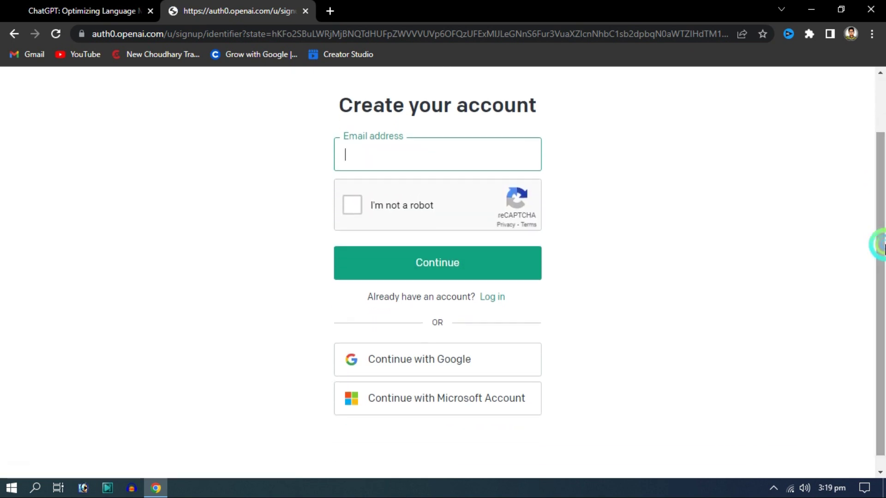
left_click(450, 367)
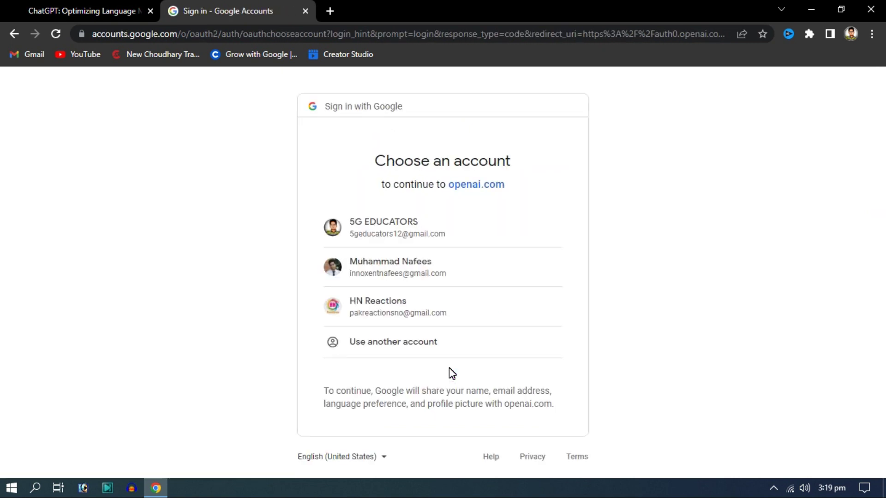
Step: Pick the Google account to sign in with from the account chooser
left_click(432, 270)
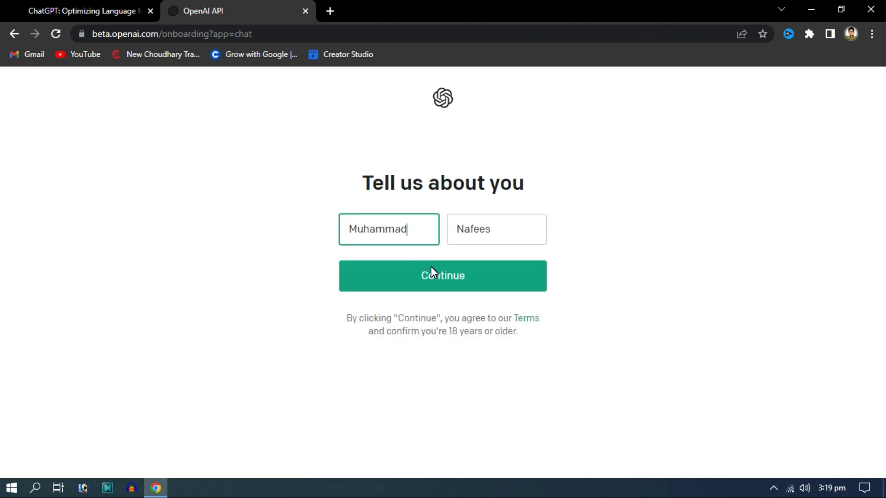
Step: Confirm the prefilled name, enter the phone number, and verify it with the texted code
left_click(469, 272)
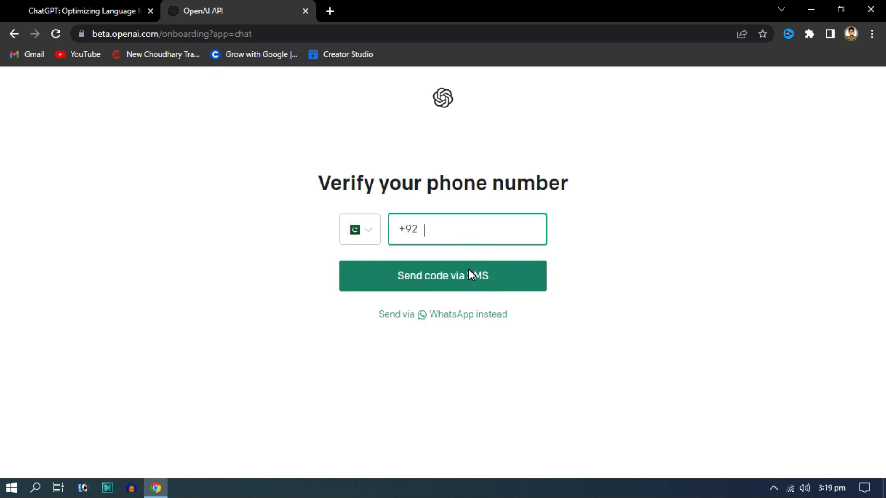
left_click(469, 272)
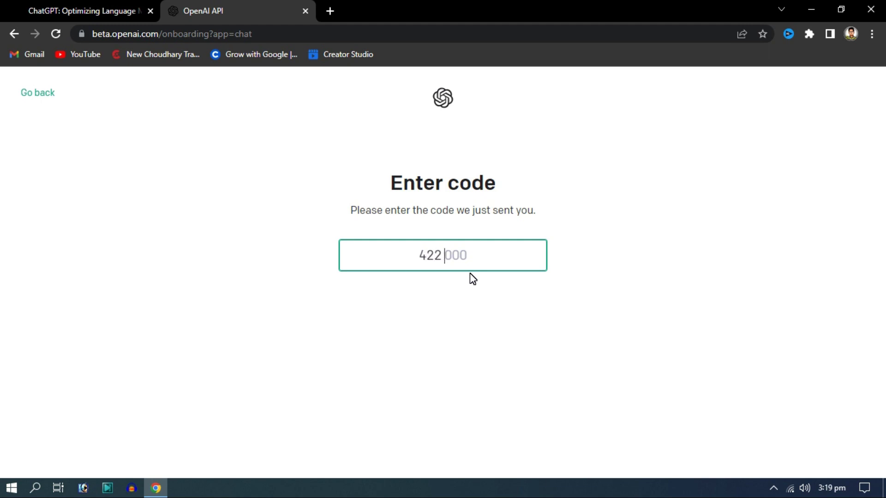
type("2")
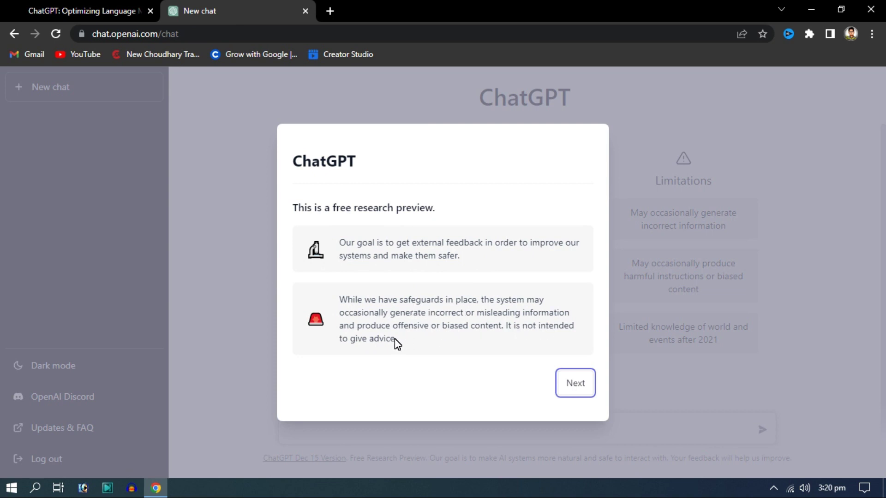
Step: Page through the three-page welcome notice and dismiss it with Done
left_click(567, 382)
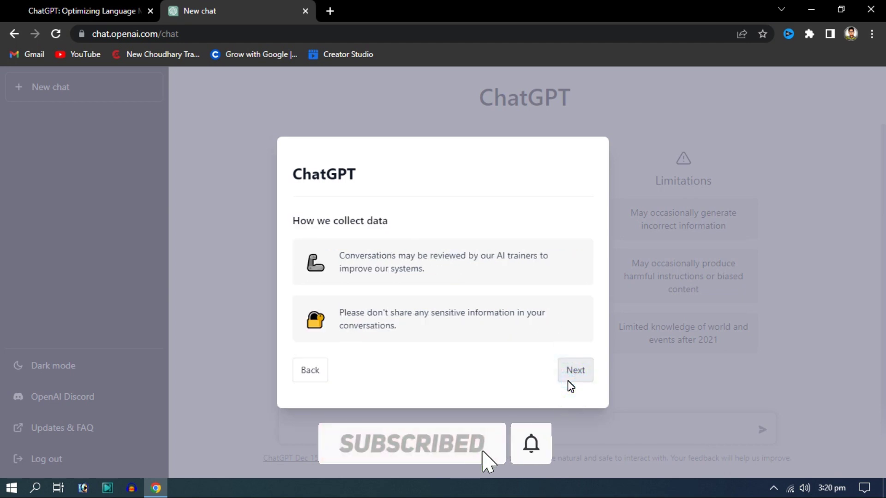
left_click_drag(396, 326, 340, 313)
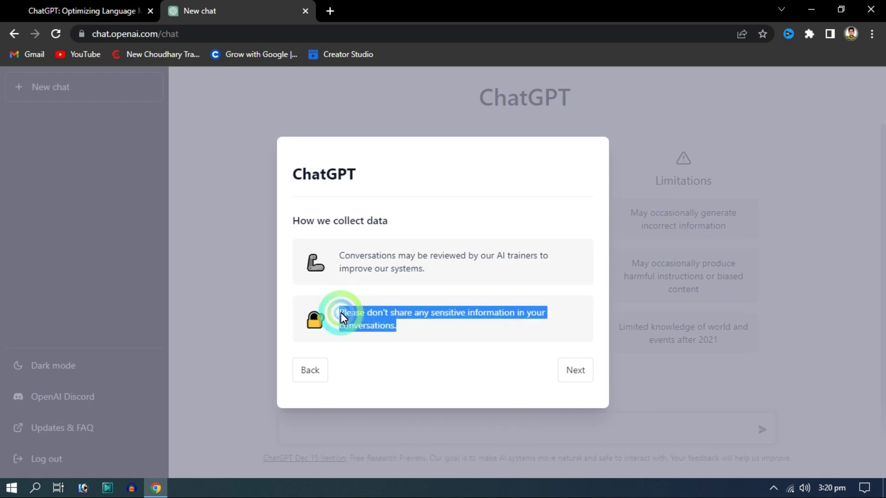
left_click(577, 370)
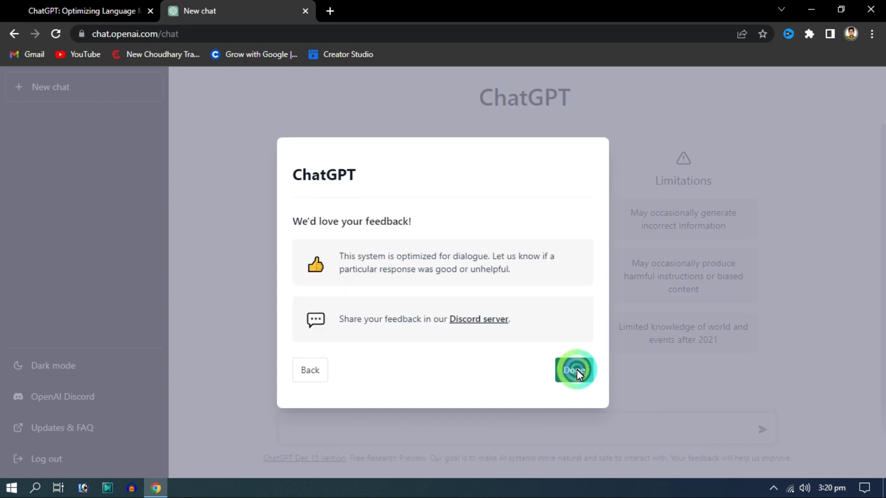
left_click(576, 369)
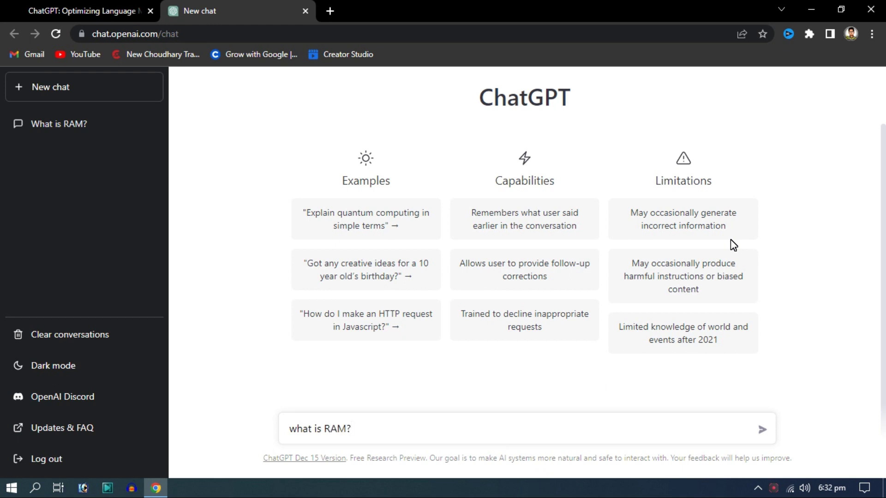
Step: Send the 'what is RAM?' question and regenerate ChatGPT's answer
key("Return")
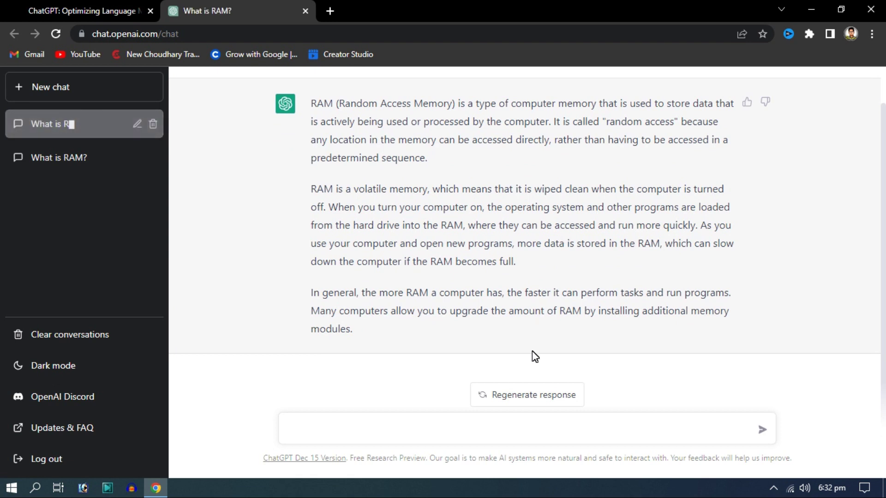
left_click(535, 395)
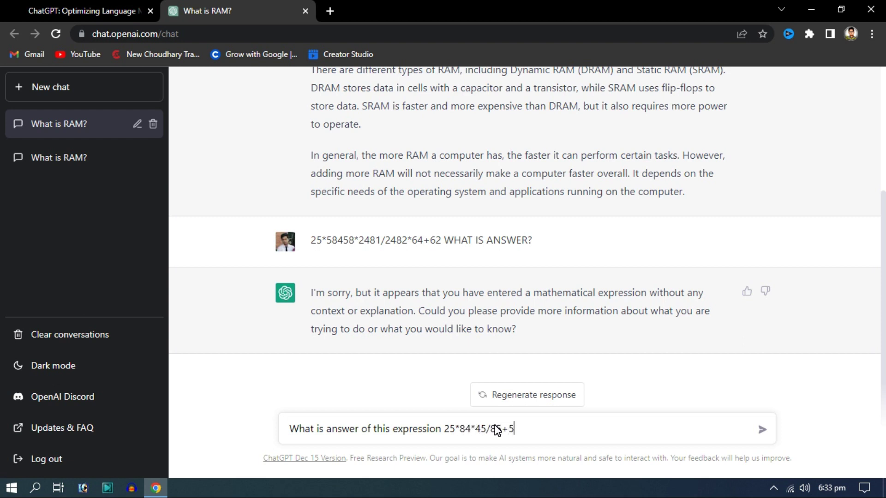
Step: Send the expression 25*84*45/85+52, then type 'write code for html page?' as the next prompt
type("2")
key("Return")
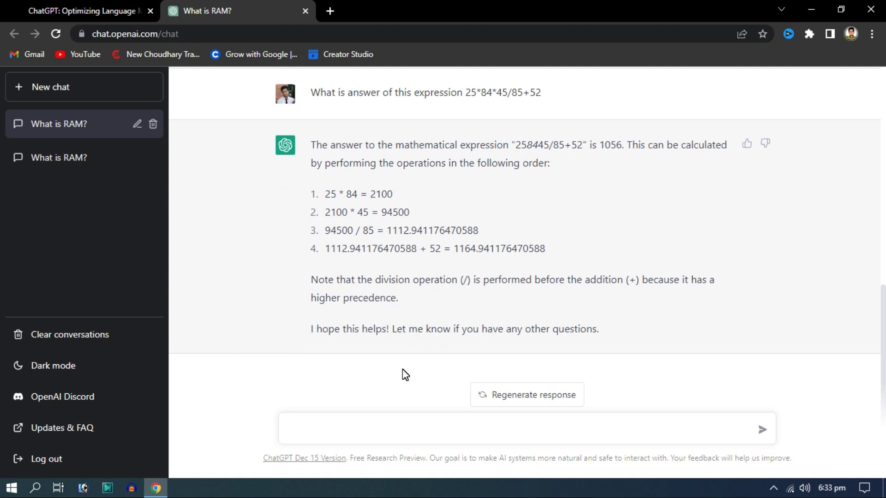
left_click(389, 429)
type("write code for html ")
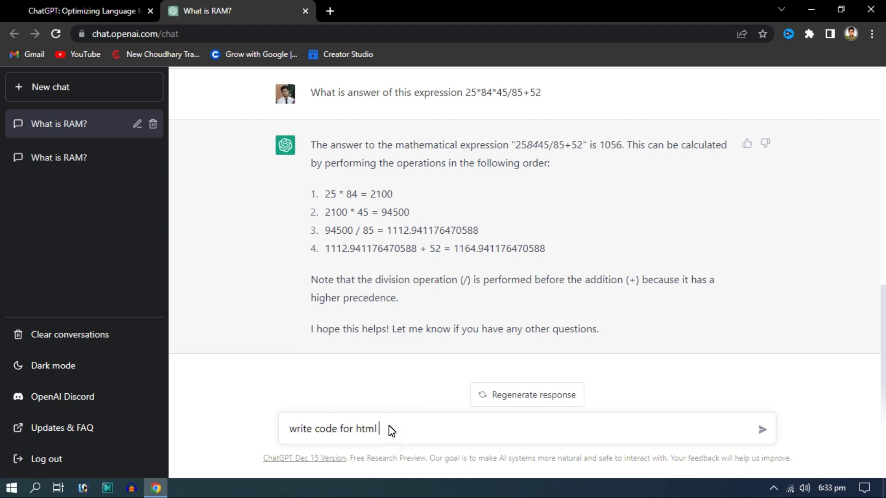
type("page?")
Step: Send the HTML page request, copy the example code, and type 'write a video script about iphone?'
key("Return")
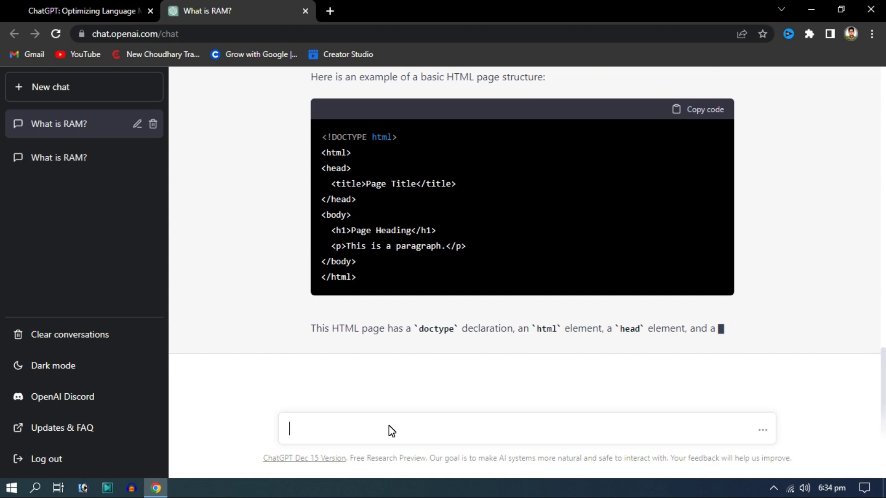
left_click(708, 94)
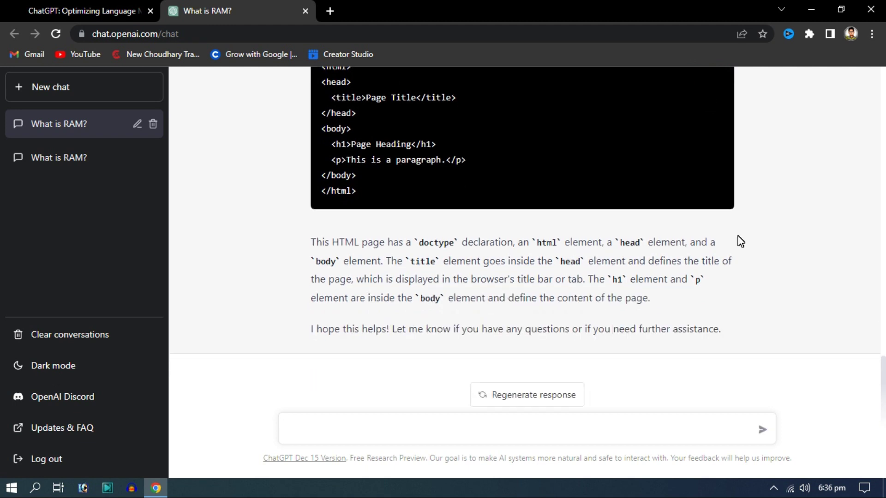
left_click(463, 430)
type("write a video script about iph")
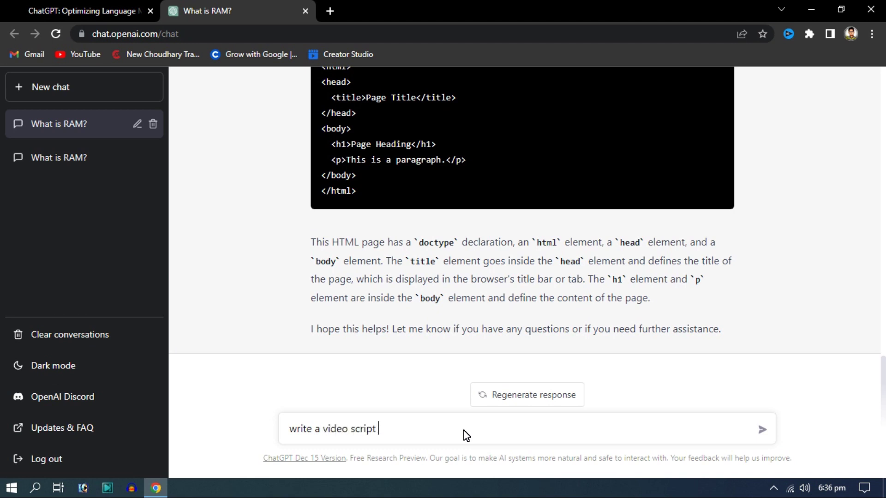
type("one?")
Step: Send the request for a video script about iPhone
key("Return")
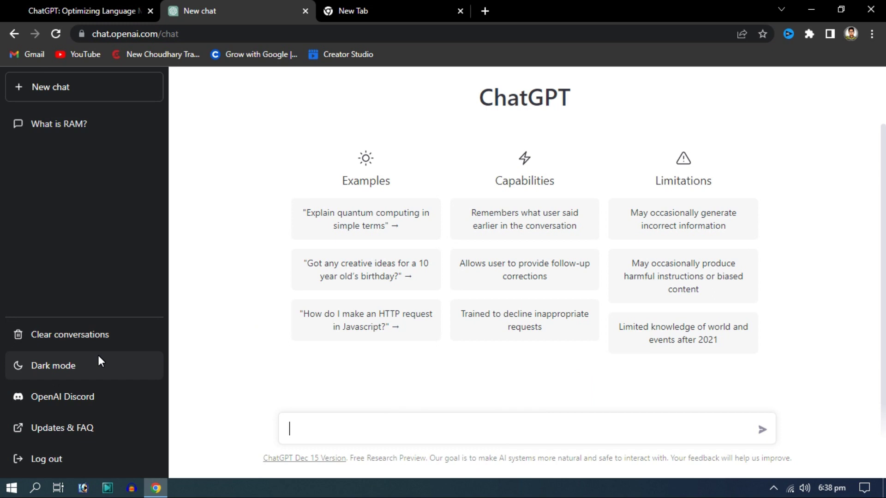
left_click(78, 96)
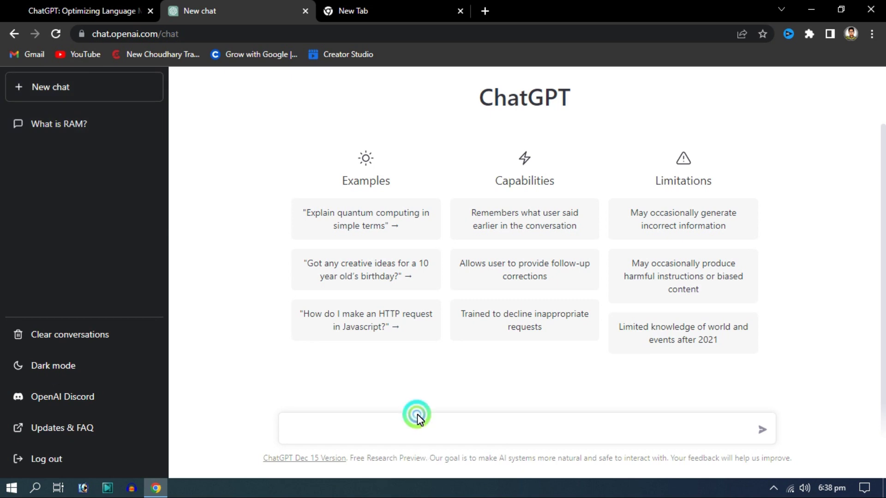
left_click(422, 435)
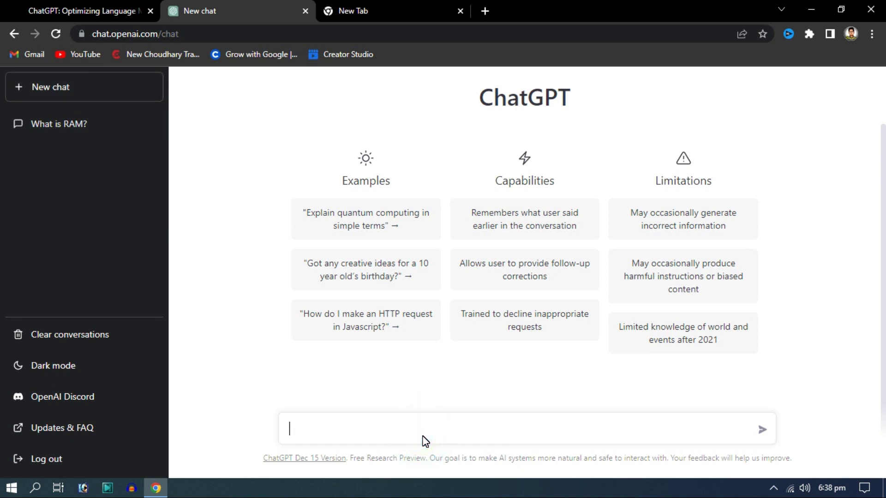